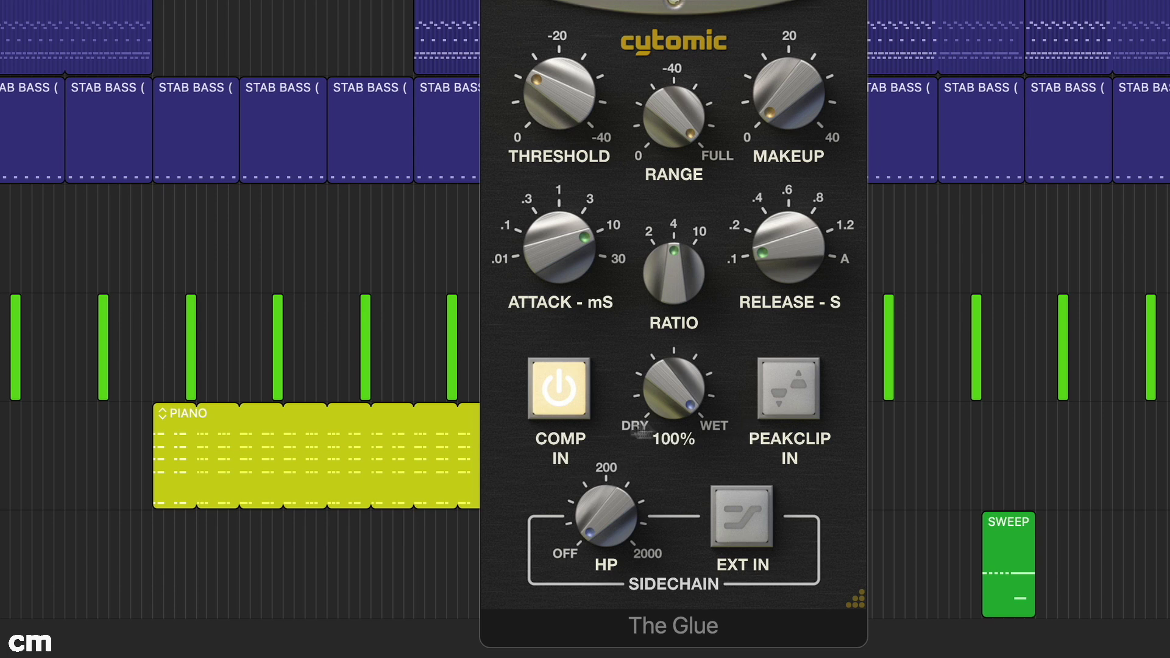
- Try out The Glue's dry/wet mix and sidechain high-pass controls
drag(670, 389, 673, 349)
mouse_move(606, 517)
mouse_down()
mouse_move(604, 290)
mouse_move(606, 538)
mouse_up()
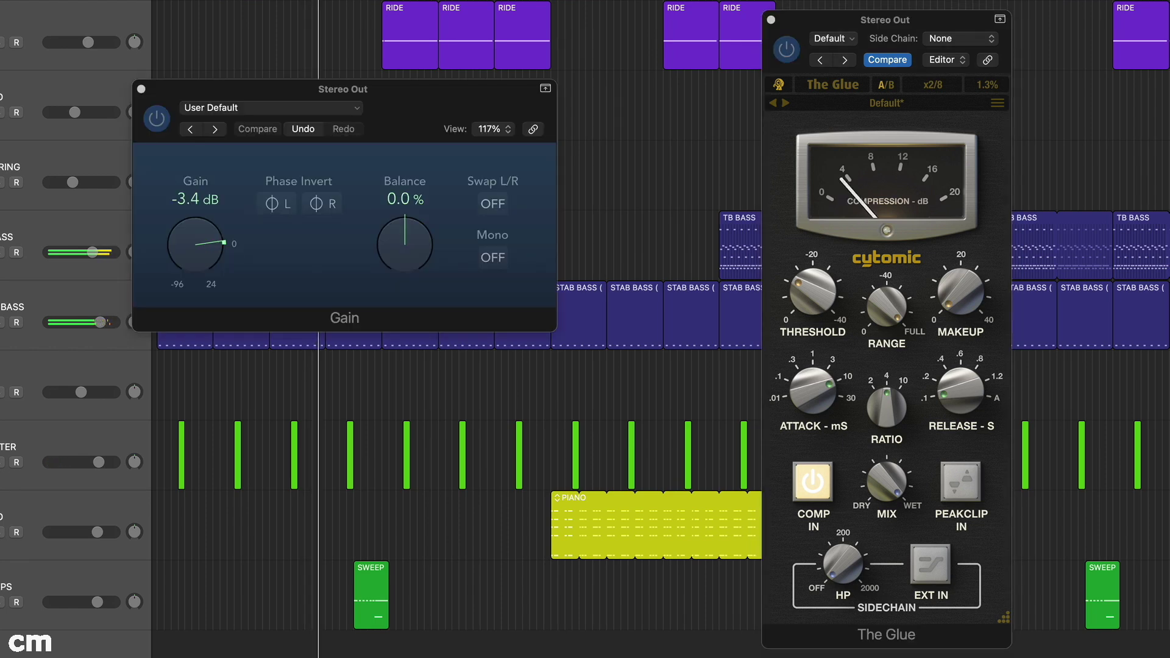
- Lower the stereo output's Gain plug-in to -4.7 dB and close its window
drag(341, 89, 499, 126)
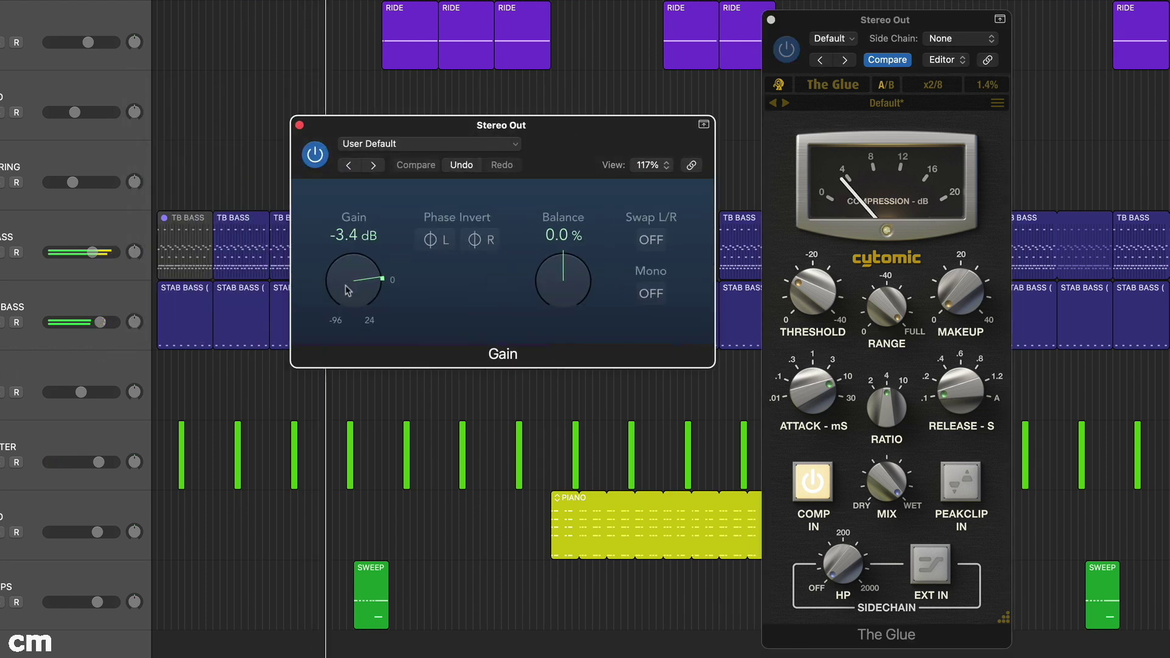
mouse_move(347, 285)
mouse_down()
mouse_move(345, 271)
mouse_move(342, 309)
mouse_move(341, 287)
mouse_up()
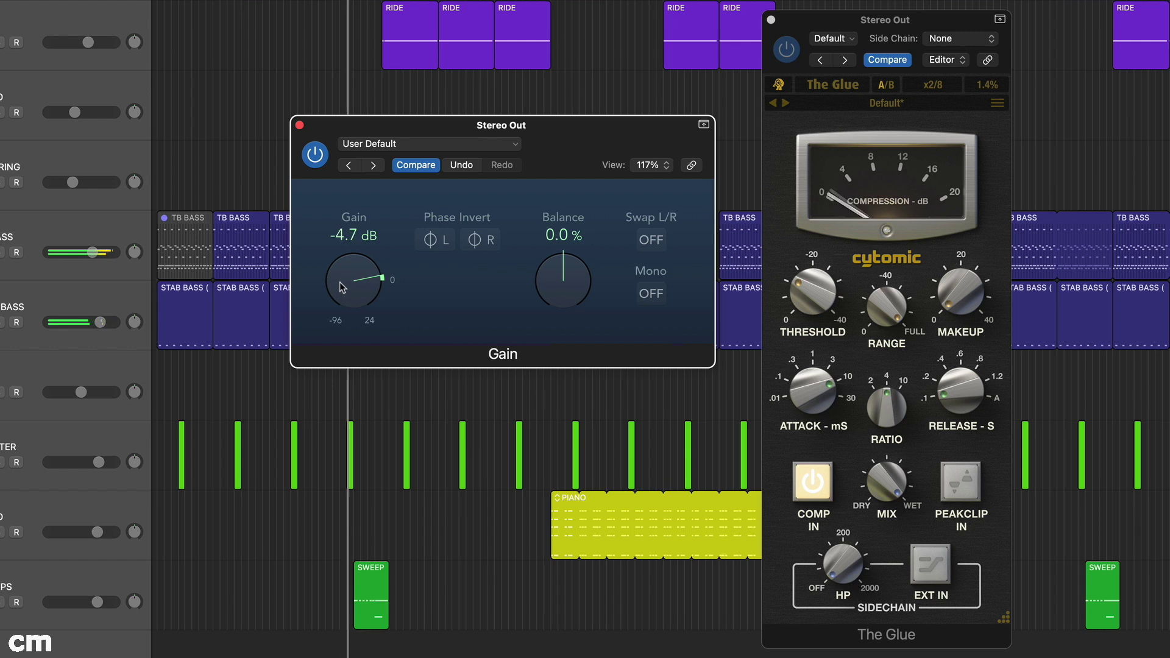
click(299, 125)
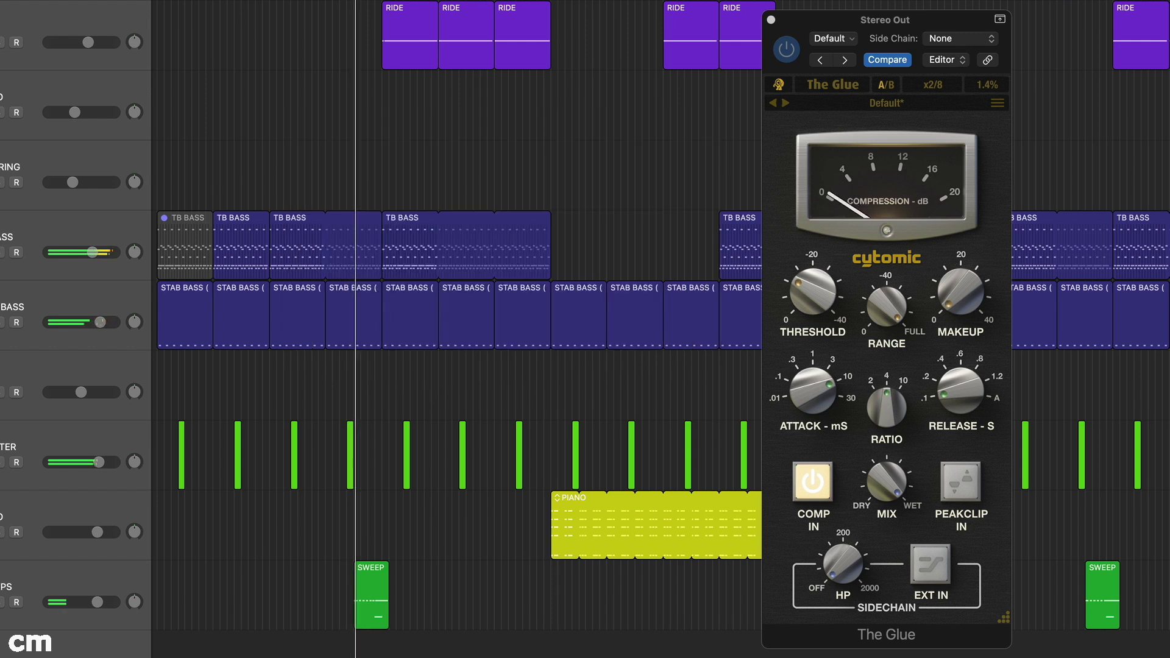
- Boost the 75 Hz low shelf in the stereo output's Channel EQ to +9.7 dB, settle it at +0.2 dB, and close the EQ
drag(274, 419, 274, 404)
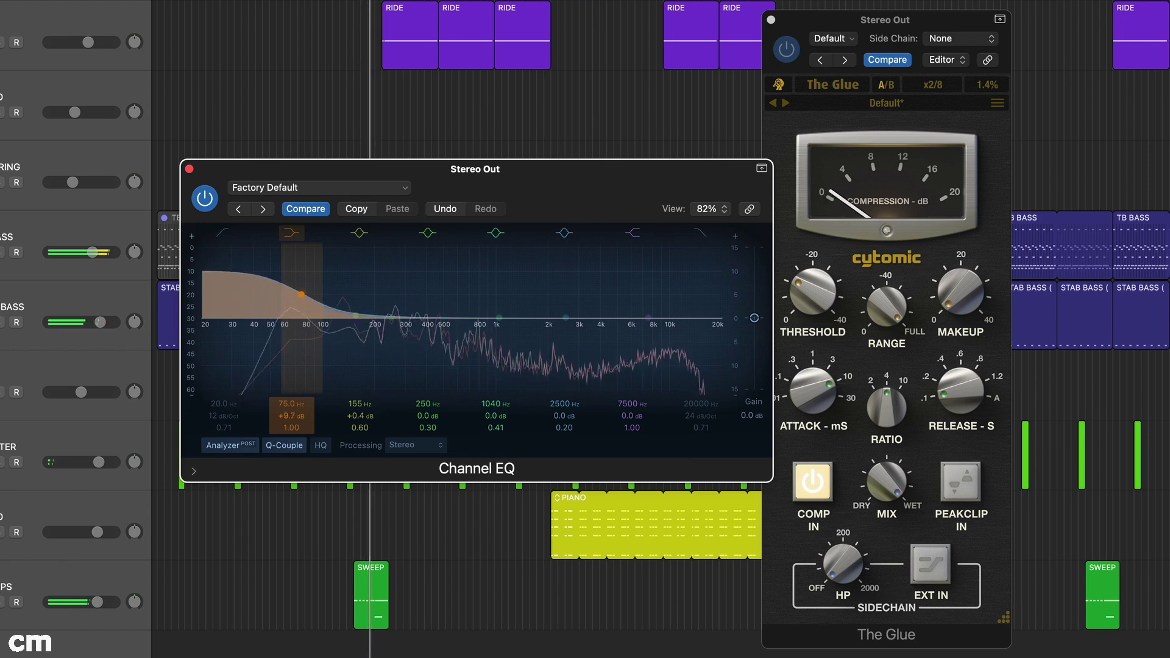
drag(291, 416, 291, 431)
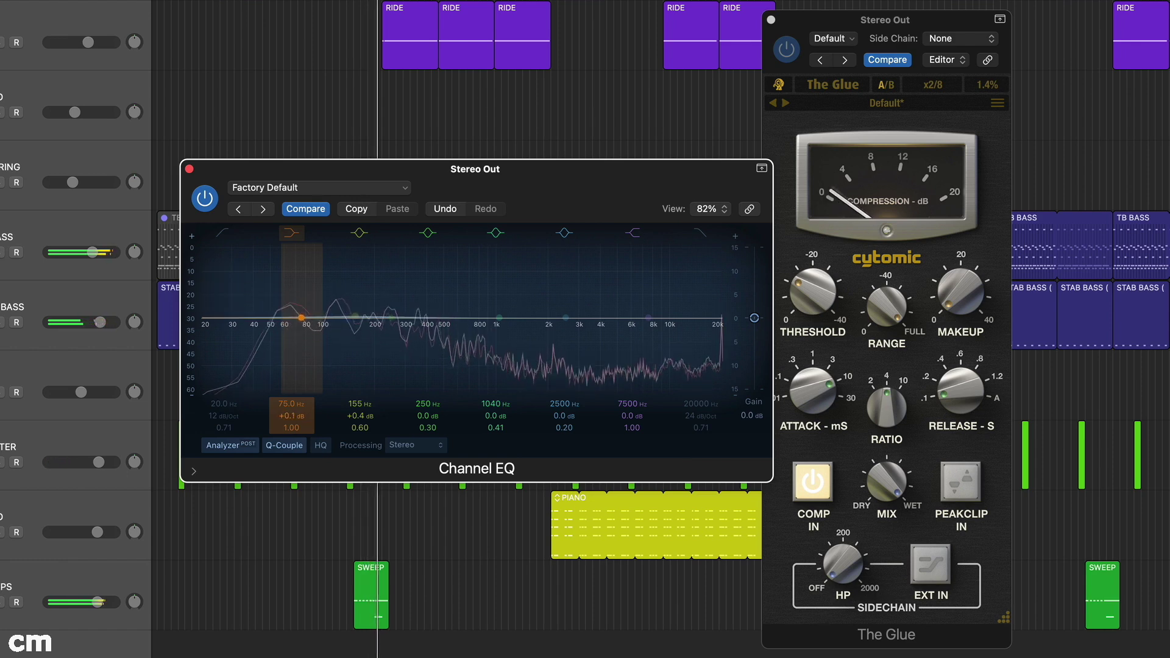
mouse_move(291, 416)
mouse_down()
mouse_move(291, 354)
mouse_move(291, 410)
mouse_up()
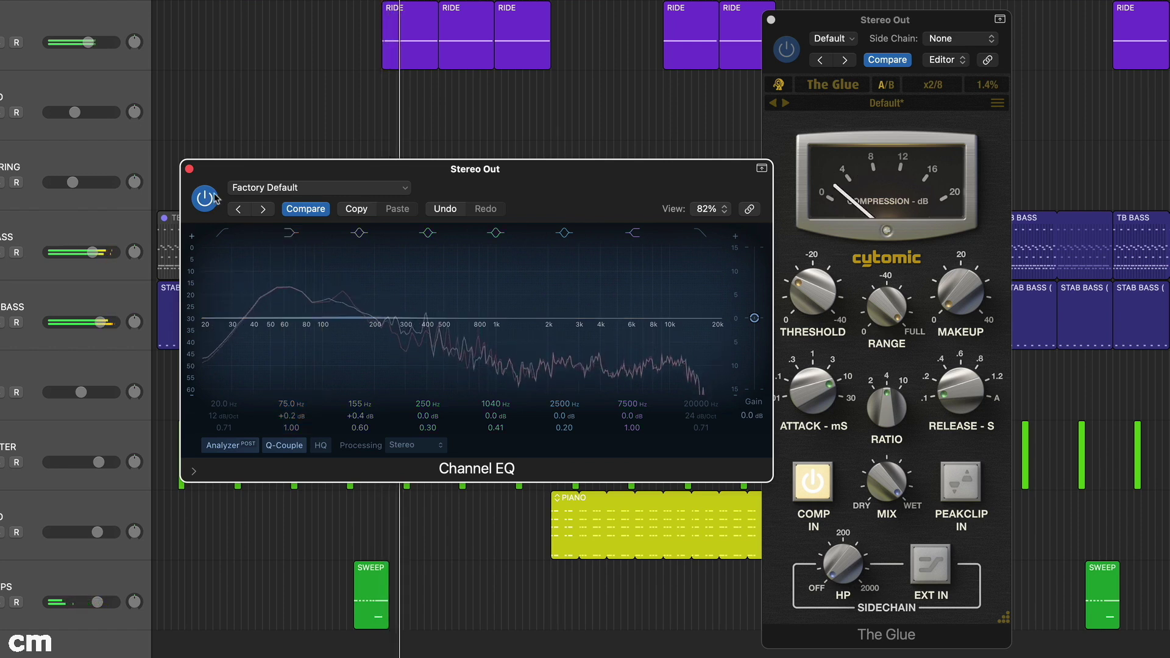
click(189, 168)
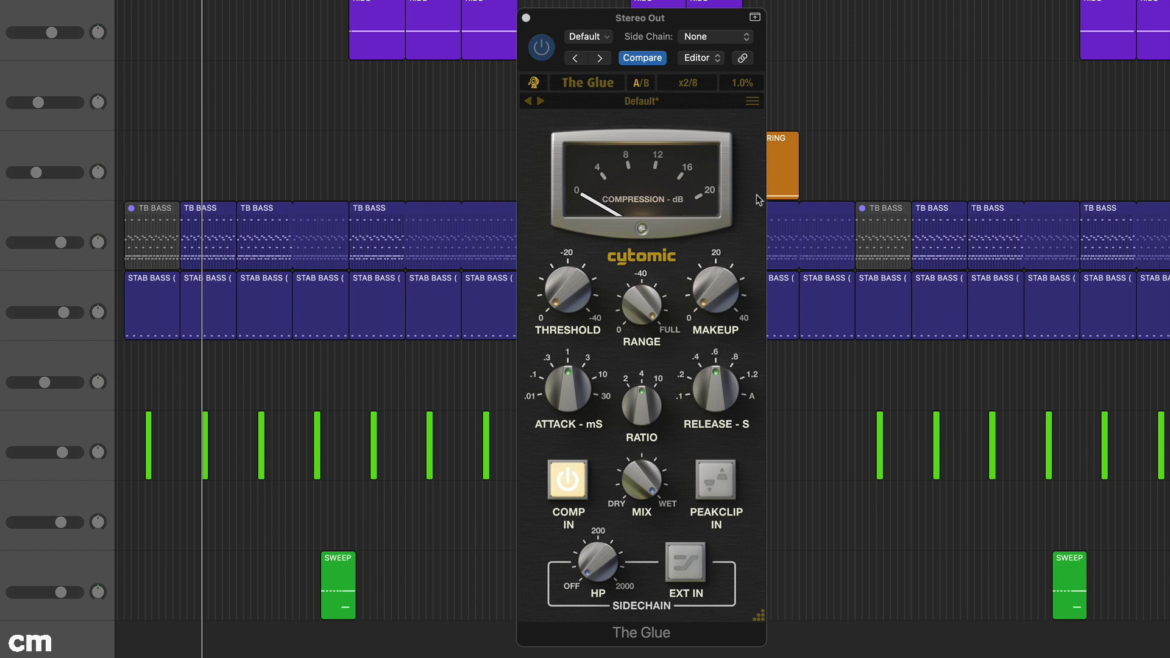
- Set The Glue's attack to 10 ms, release to 0.1 s, ratio to 2 and threshold to -10.6 dB
click(568, 402)
drag(568, 402, 568, 388)
drag(710, 395, 641, 415)
drag(573, 302, 570, 274)
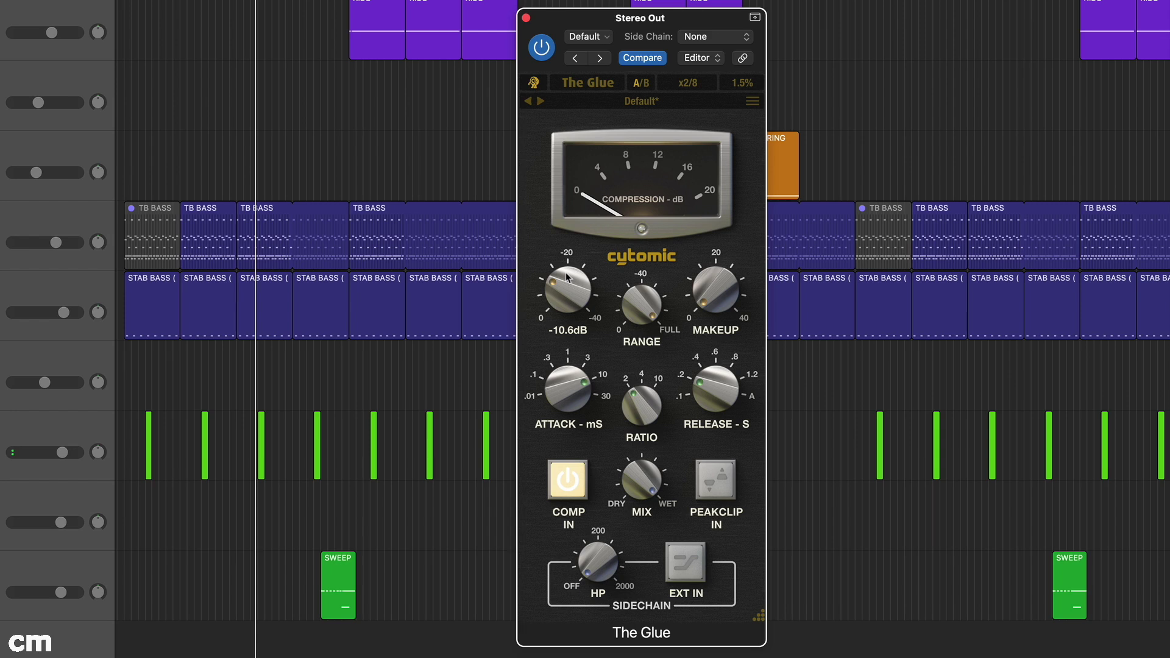
- Play the track, set the compressor's ratio to 4 and lower its threshold to -20.3 dB
key(space)
drag(641, 407, 690, 407)
mouse_move(568, 303)
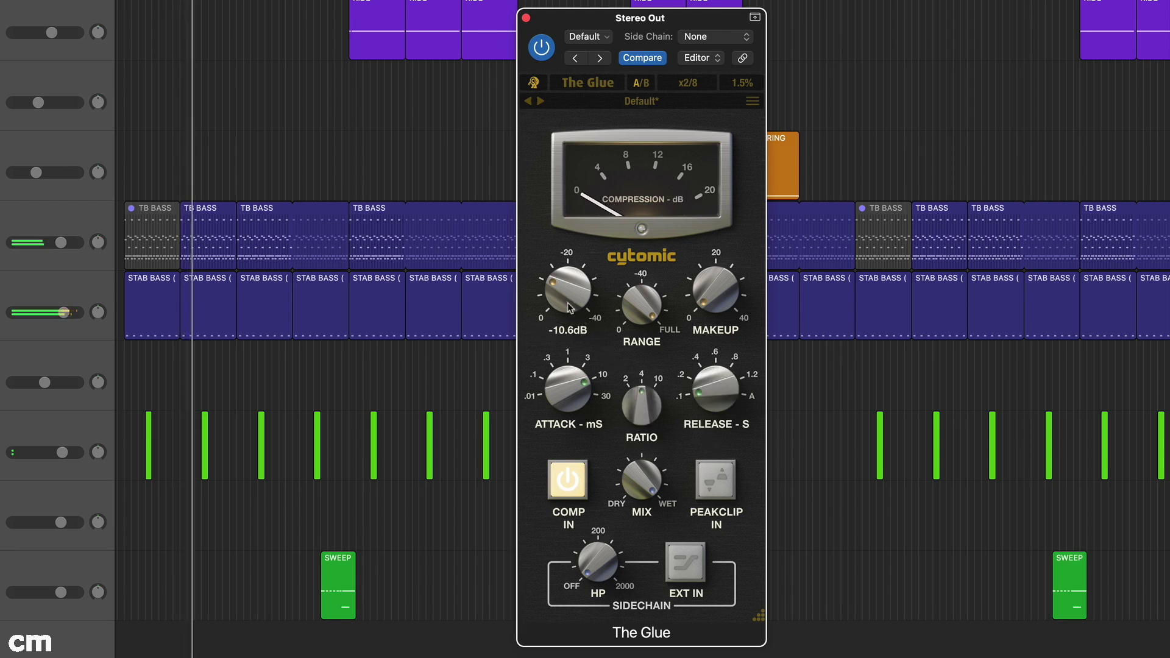
drag(567, 303, 567, 269)
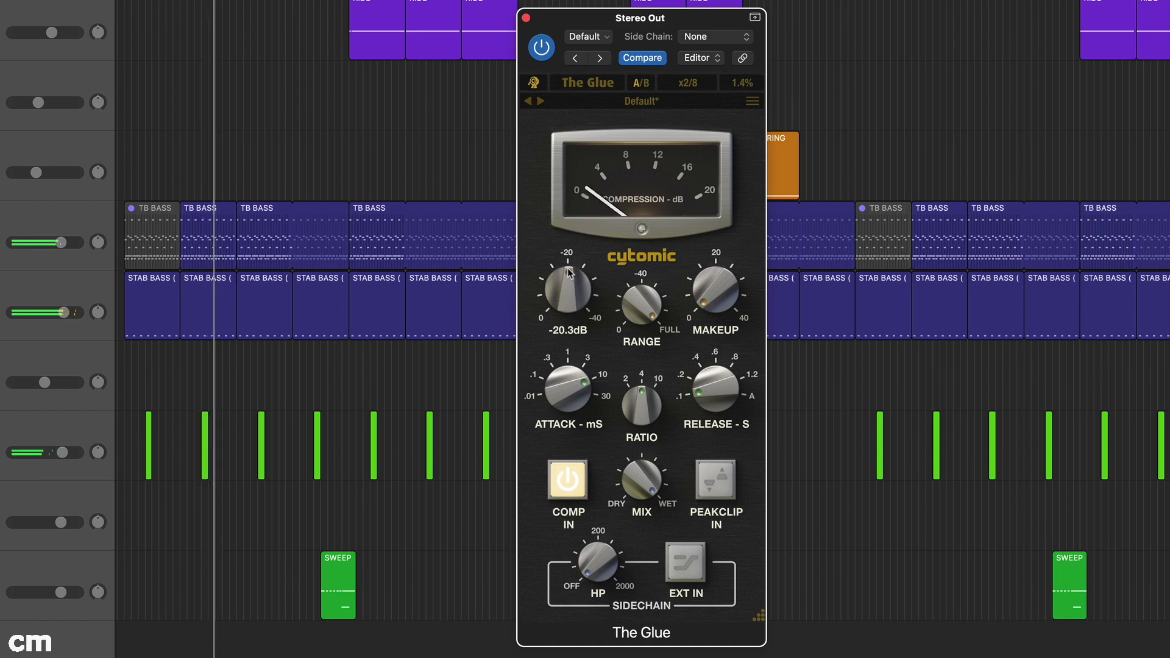
- Add 2.2 dB of makeup gain and raise the compressor's threshold slightly
mouse_move(704, 302)
drag(704, 301, 702, 294)
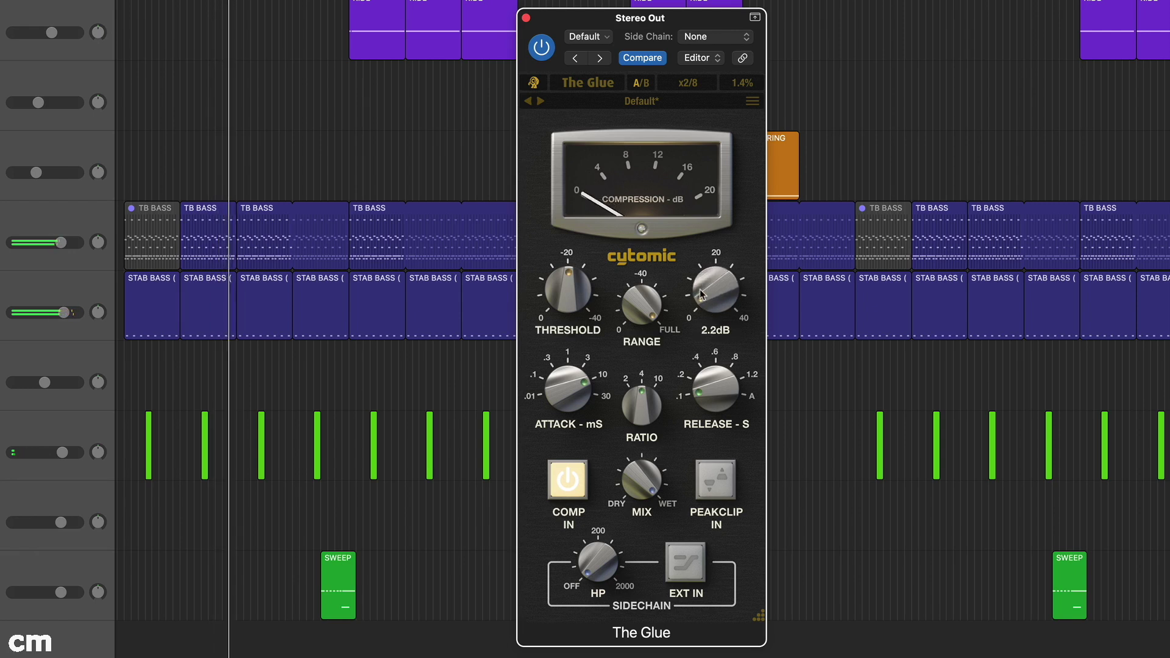
mouse_move(552, 287)
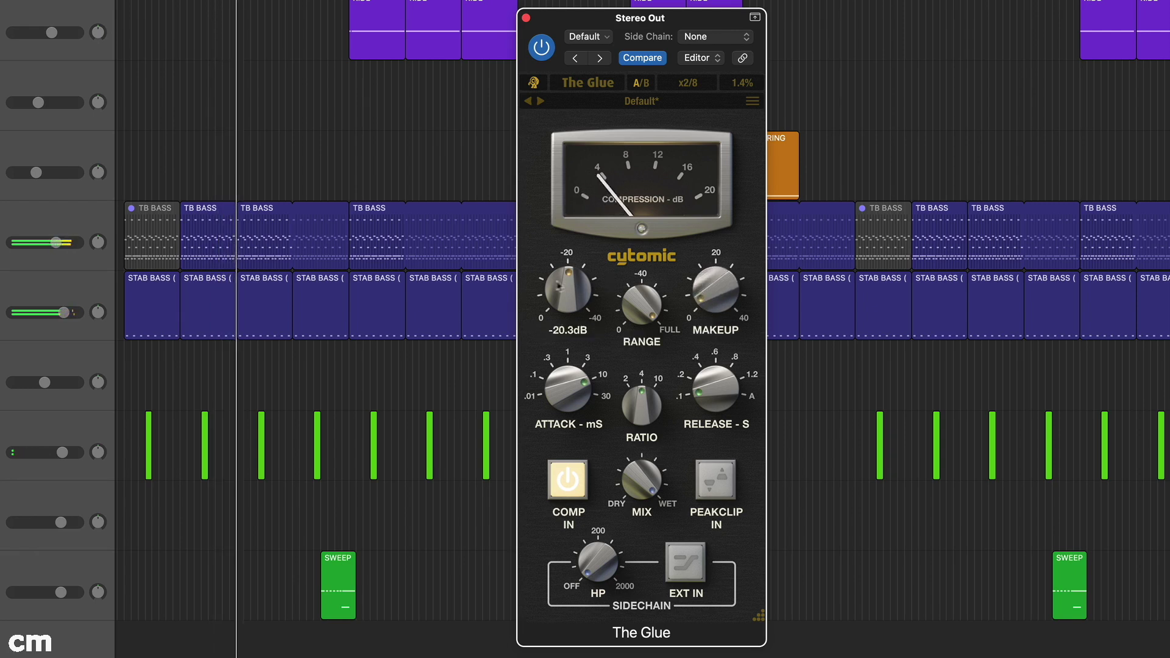
drag(551, 286, 552, 290)
- Bypass the compression briefly during playback and re-engage it to compare the sound
mouse_move(611, 275)
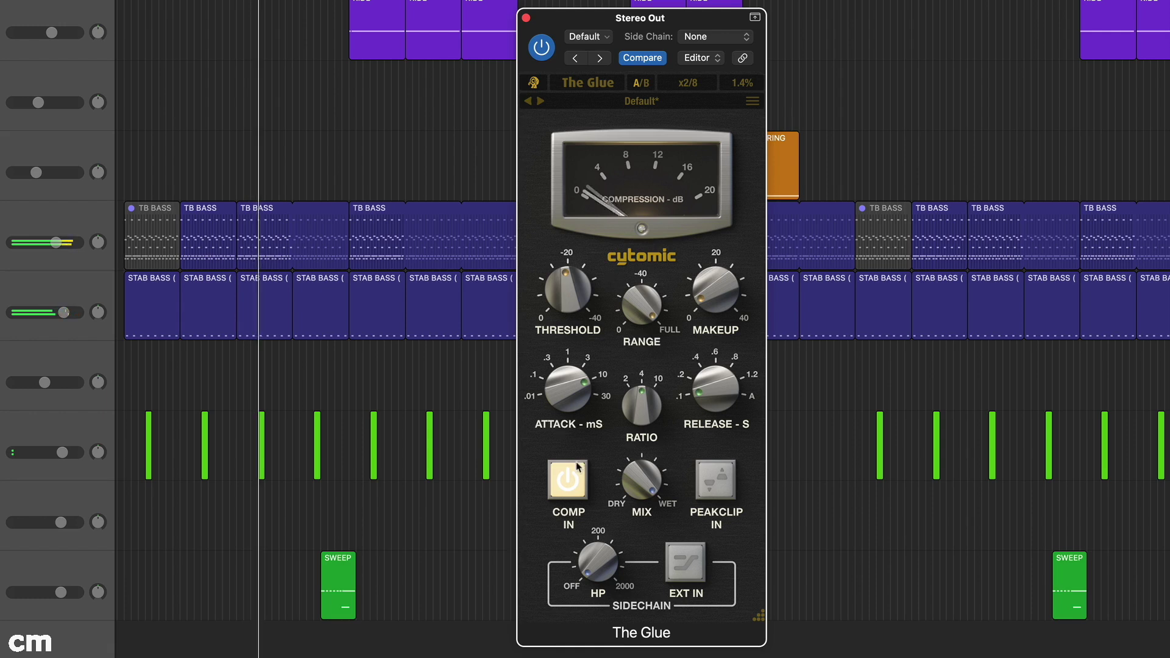
click(577, 482)
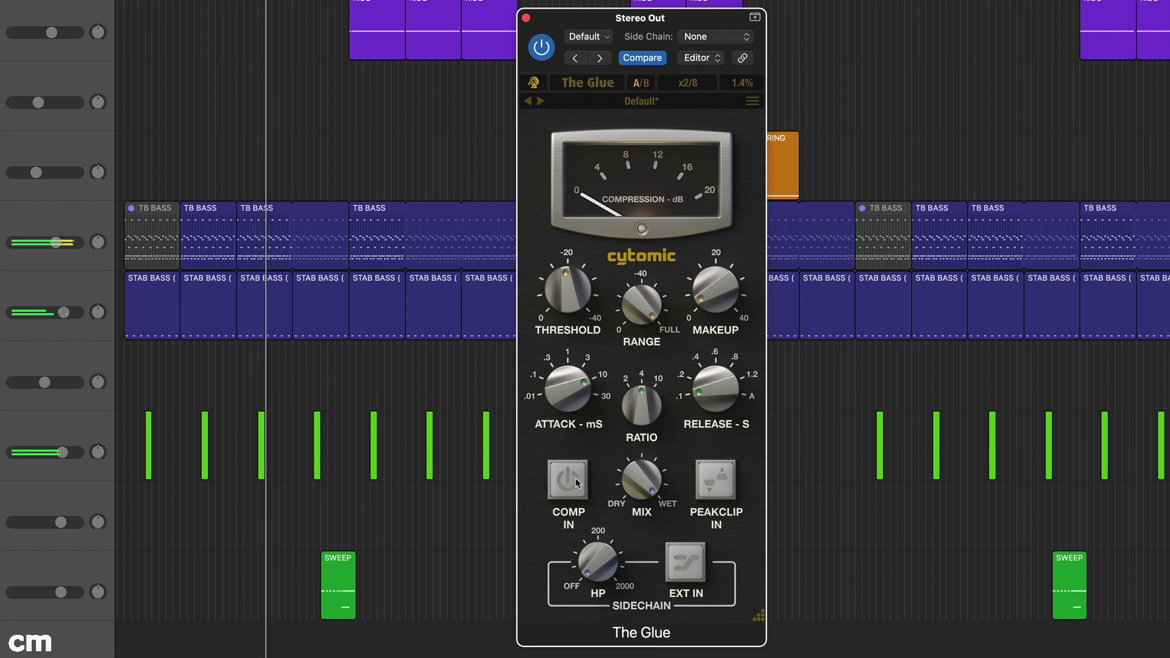
click(576, 483)
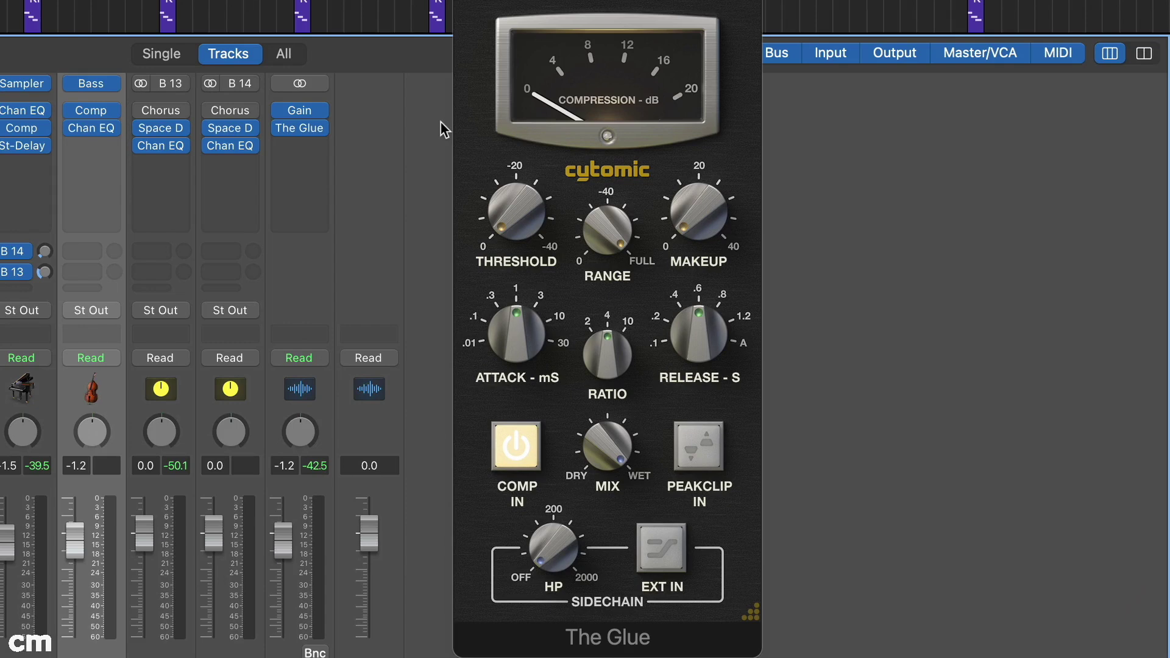
- Set The Glue's attack to 0.1 ms and release to auto, and lower its threshold to about -11 dB during playback
mouse_move(503, 329)
drag(512, 330, 508, 377)
mouse_move(734, 356)
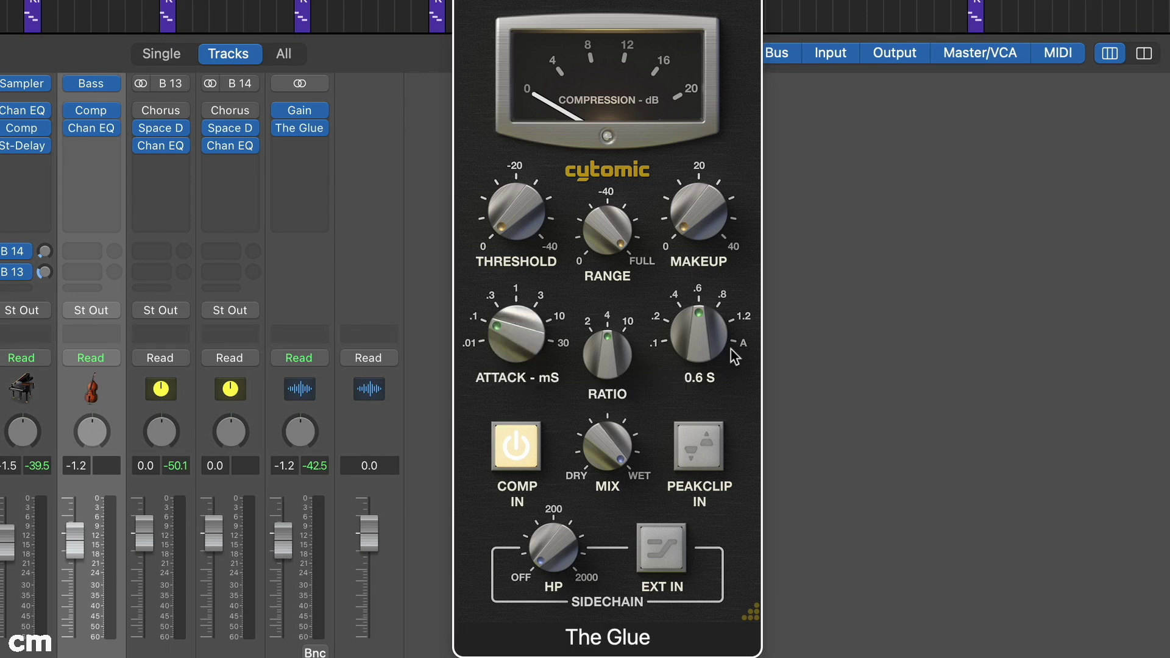
drag(696, 348, 704, 257)
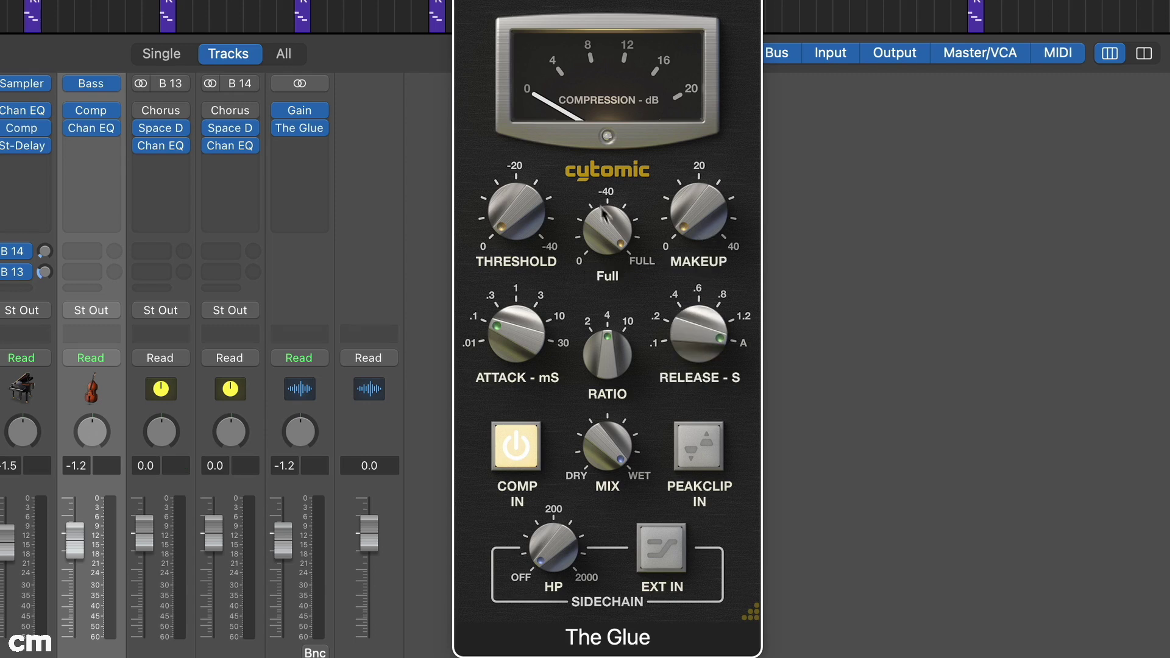
key(space)
drag(502, 220, 502, 175)
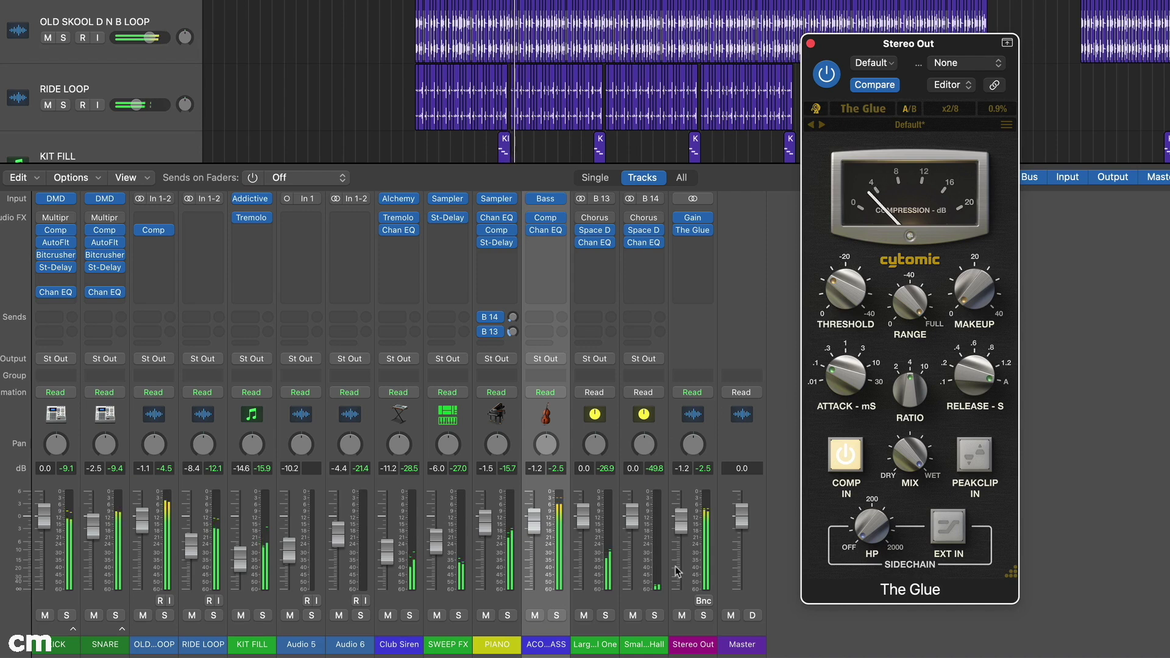
- Rebalance the channel faders, setting kick and snare to 0.2 dB, piano to -2.4 dB and acoustic bass to -0.5 dB
drag(528, 521, 528, 543)
drag(45, 516, 44, 514)
drag(534, 541, 533, 530)
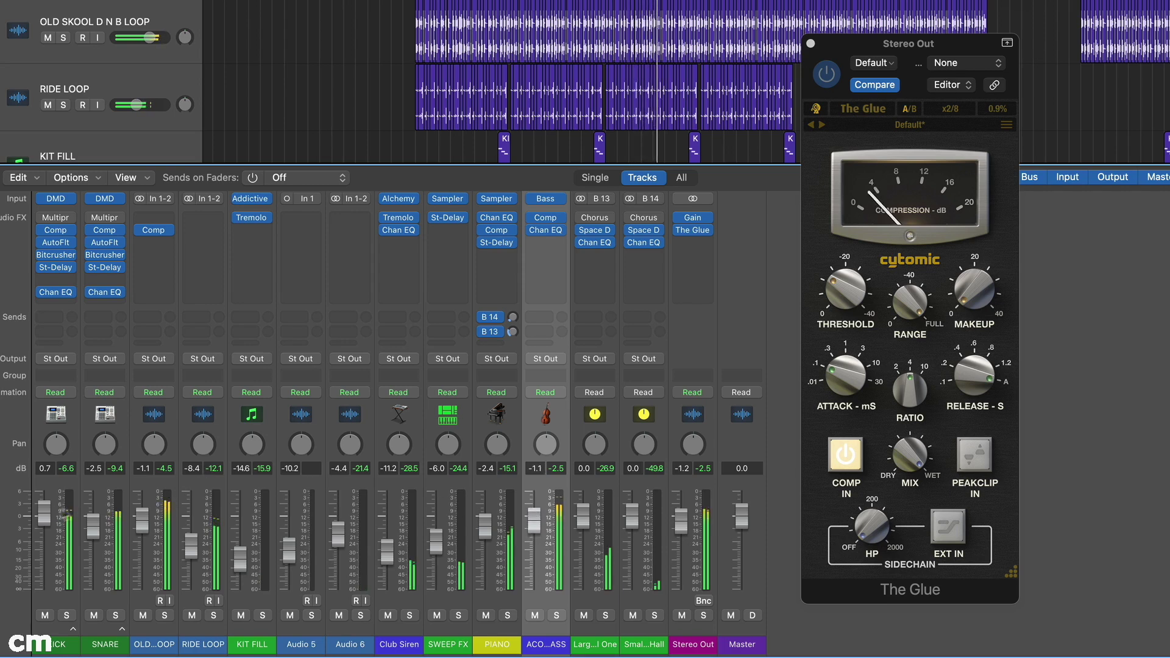
drag(91, 532, 91, 521)
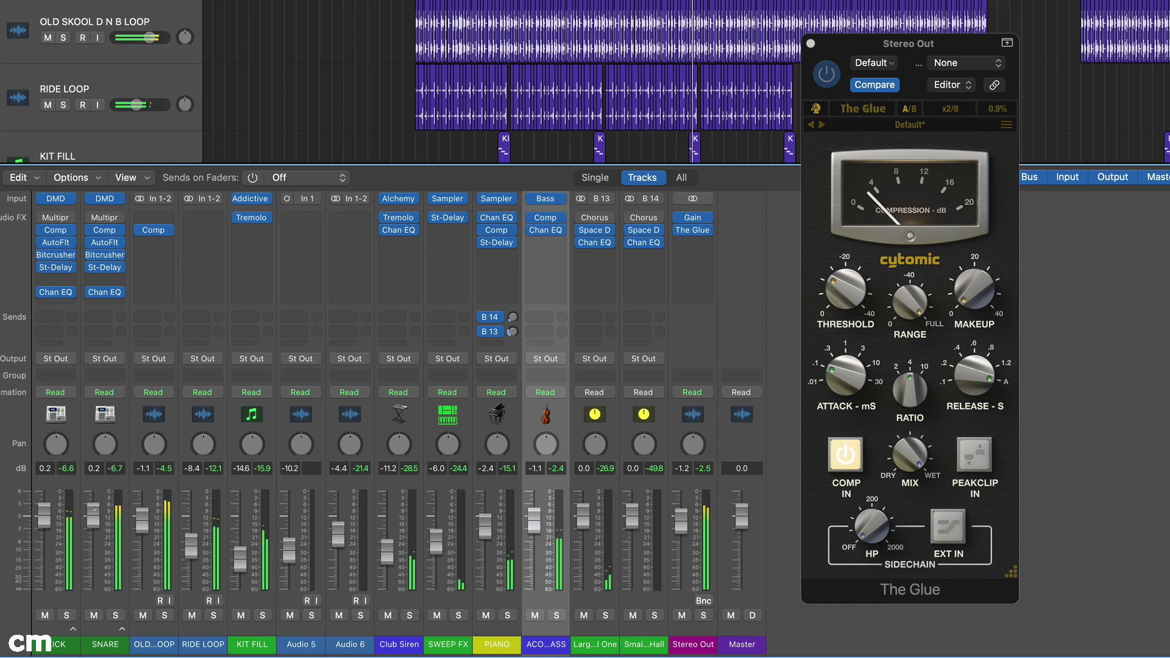
drag(530, 539, 530, 538)
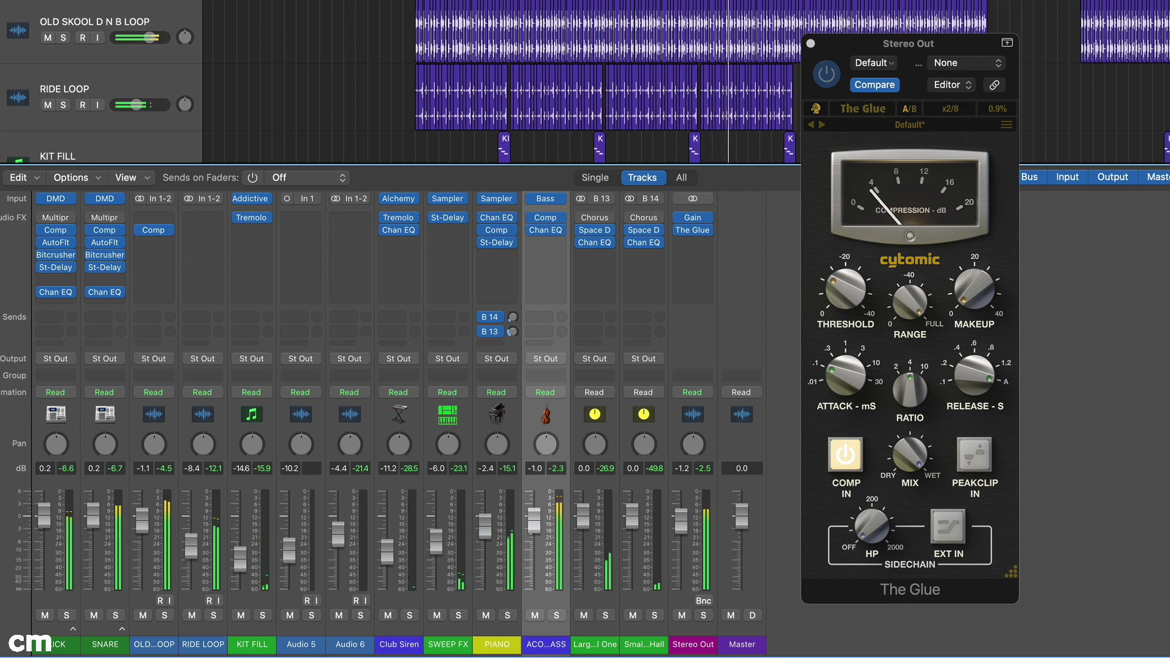
drag(533, 537, 533, 535)
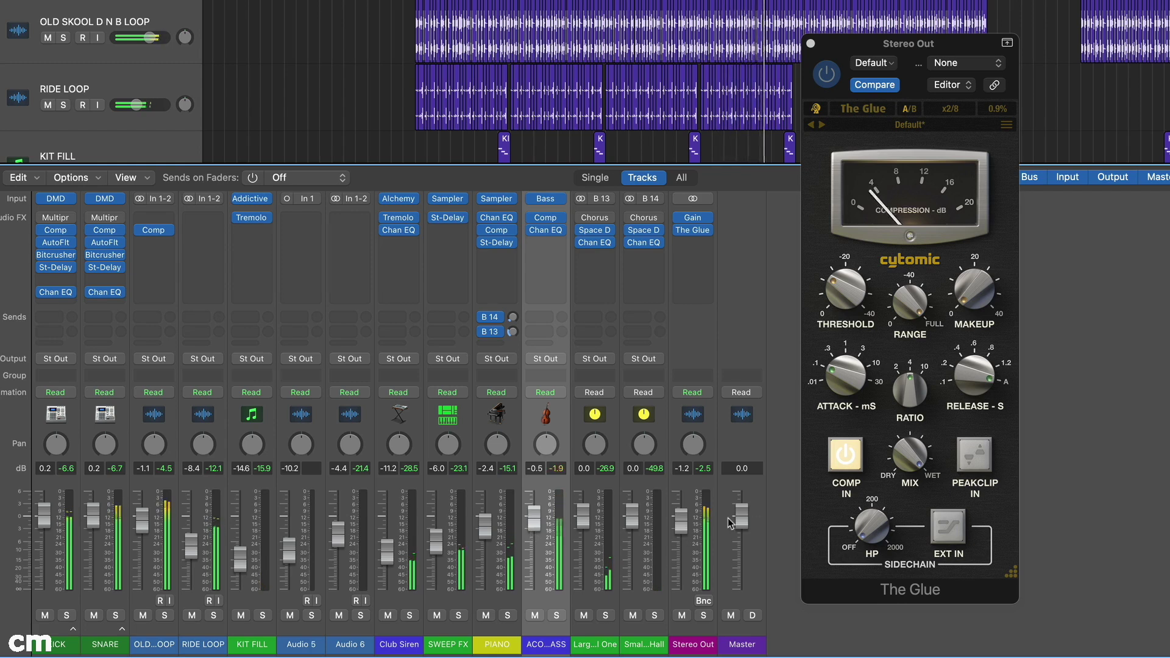
mouse_move(873, 381)
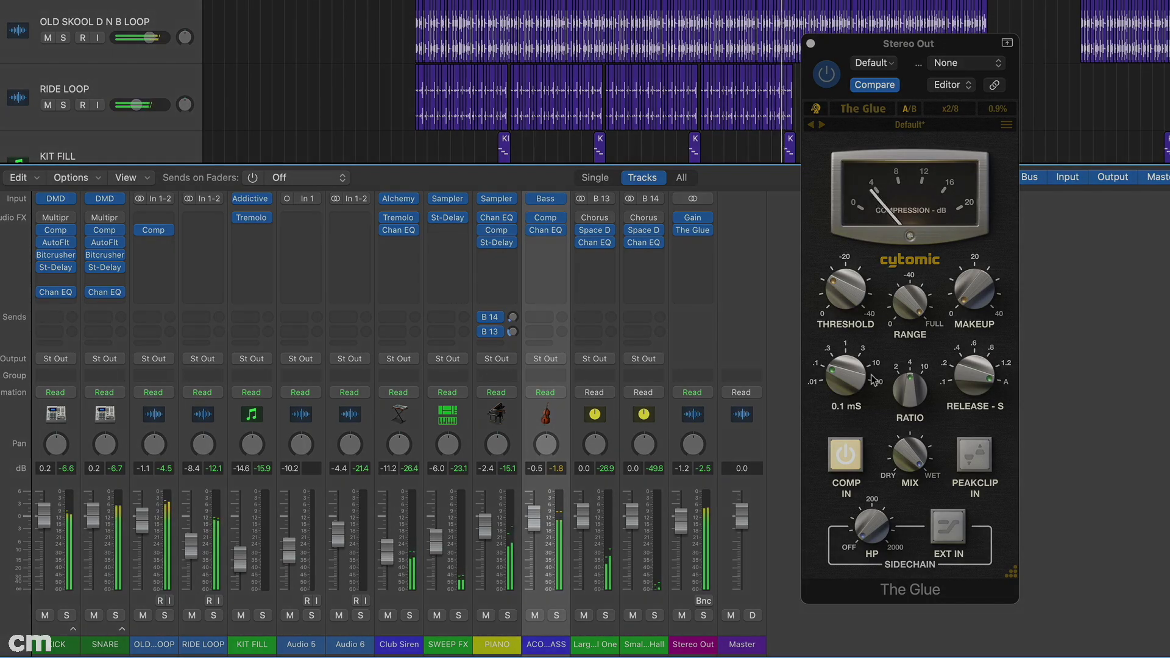